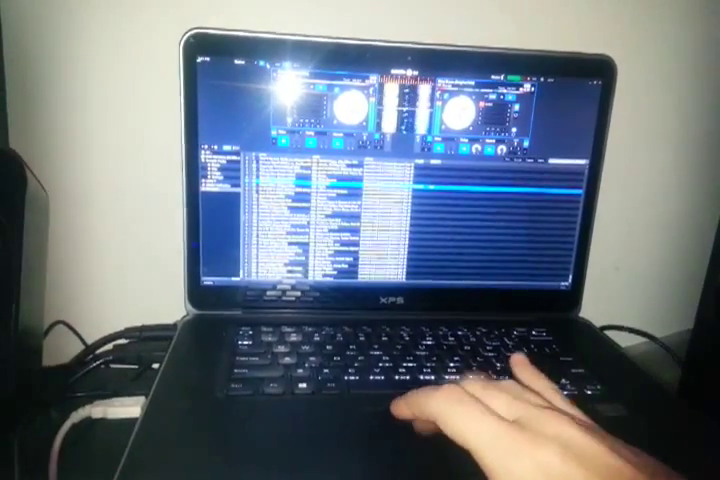
key("space")
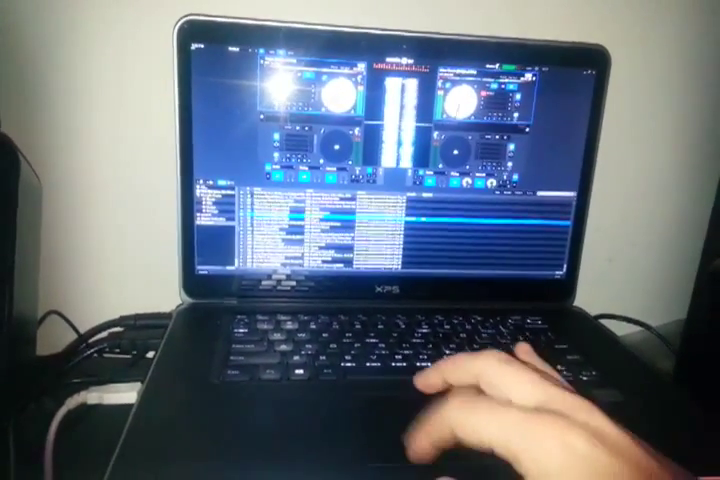